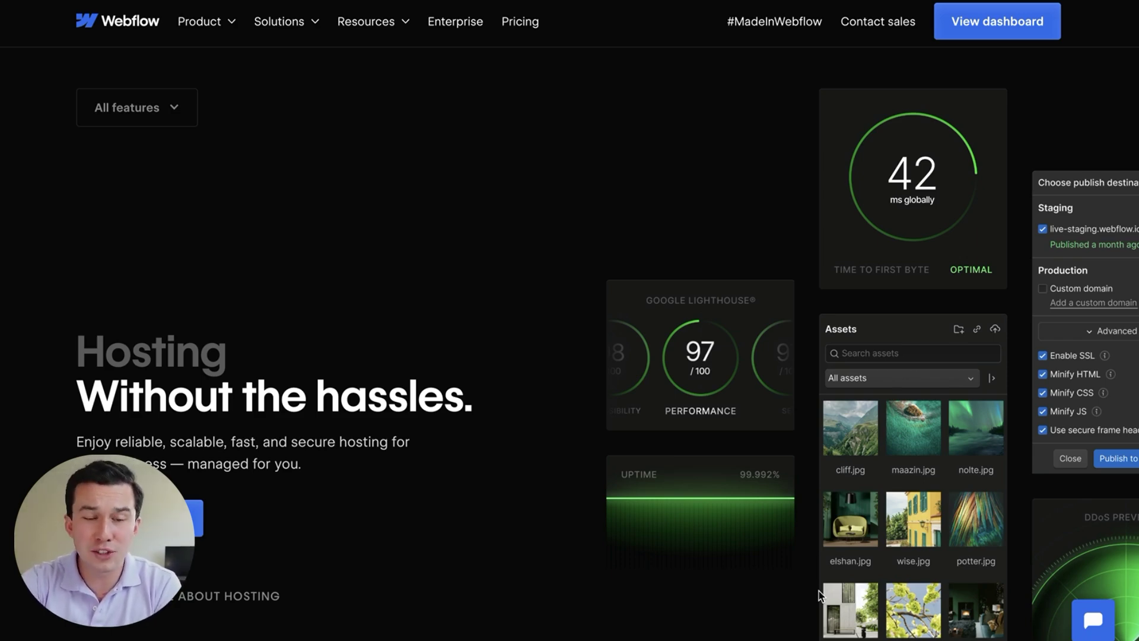
# Step: Review the Webflow hosting page from its introduction through the uptime, CDN and HTTP standard features
pyautogui.scroll(-10, 819, 594)
pyautogui.scroll(8, 819, 590)
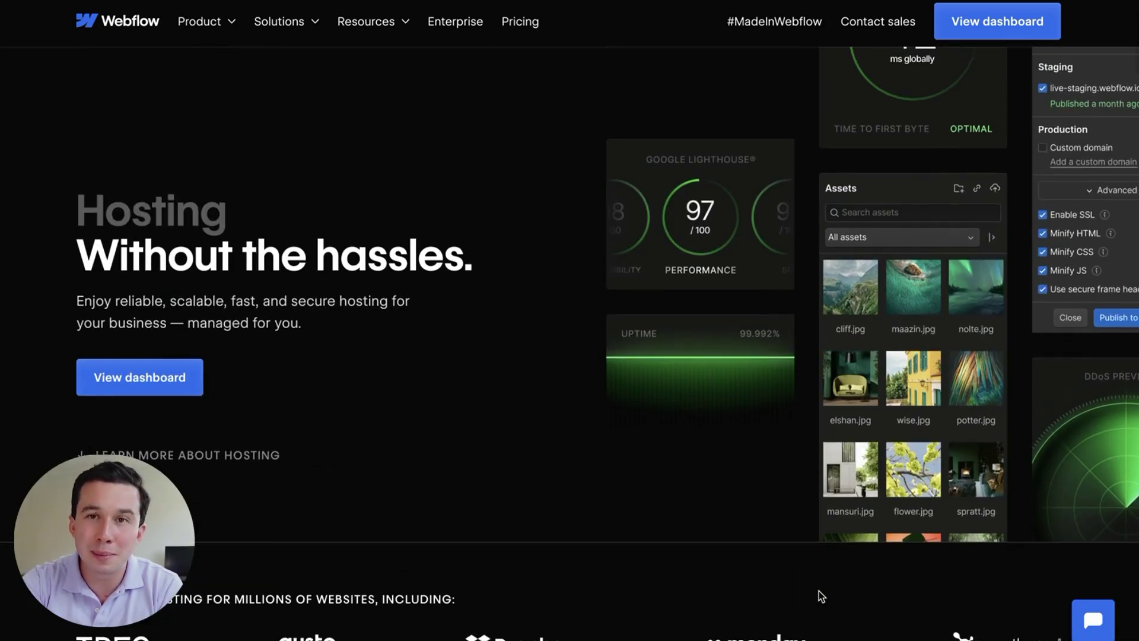
pyautogui.scroll(-8, 818, 590)
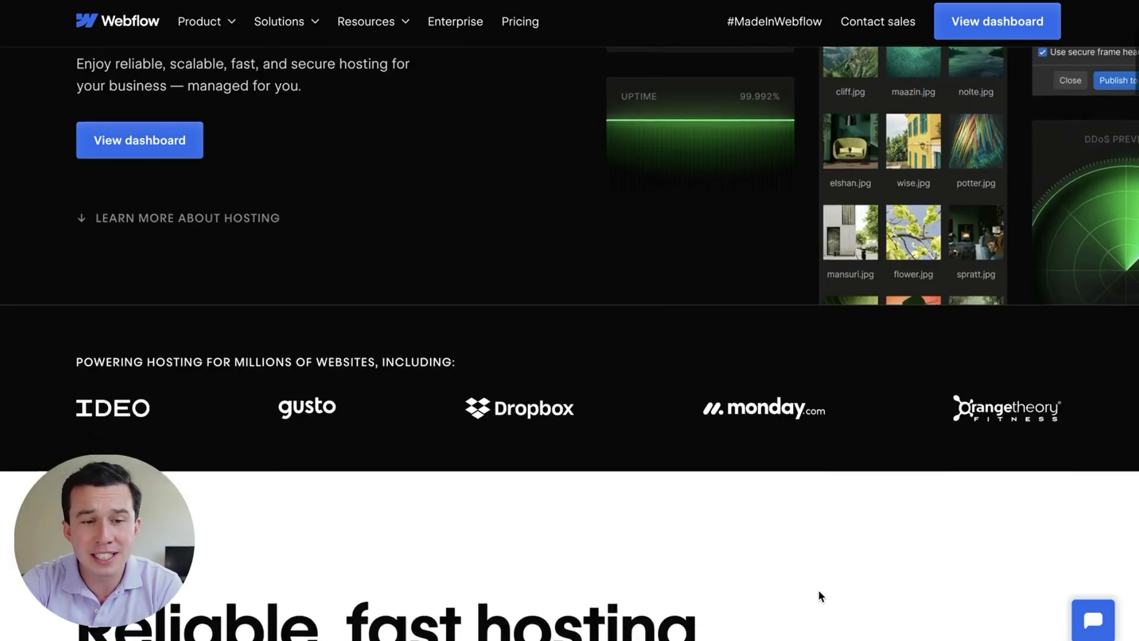
pyautogui.scroll(-10, 819, 590)
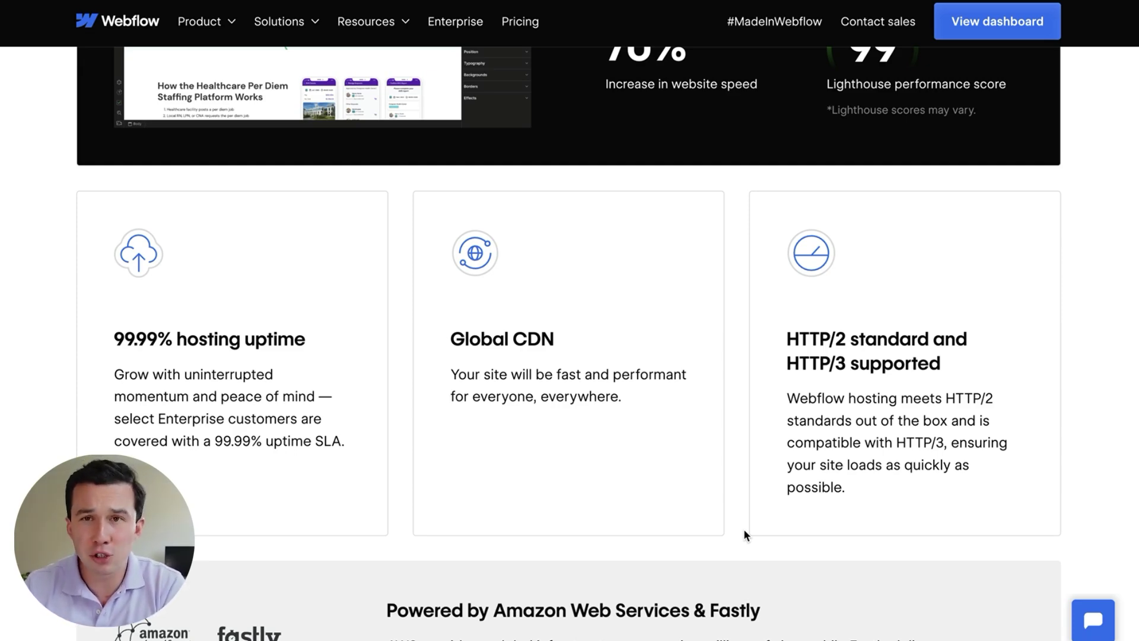
pyautogui.scroll(-15, 743, 531)
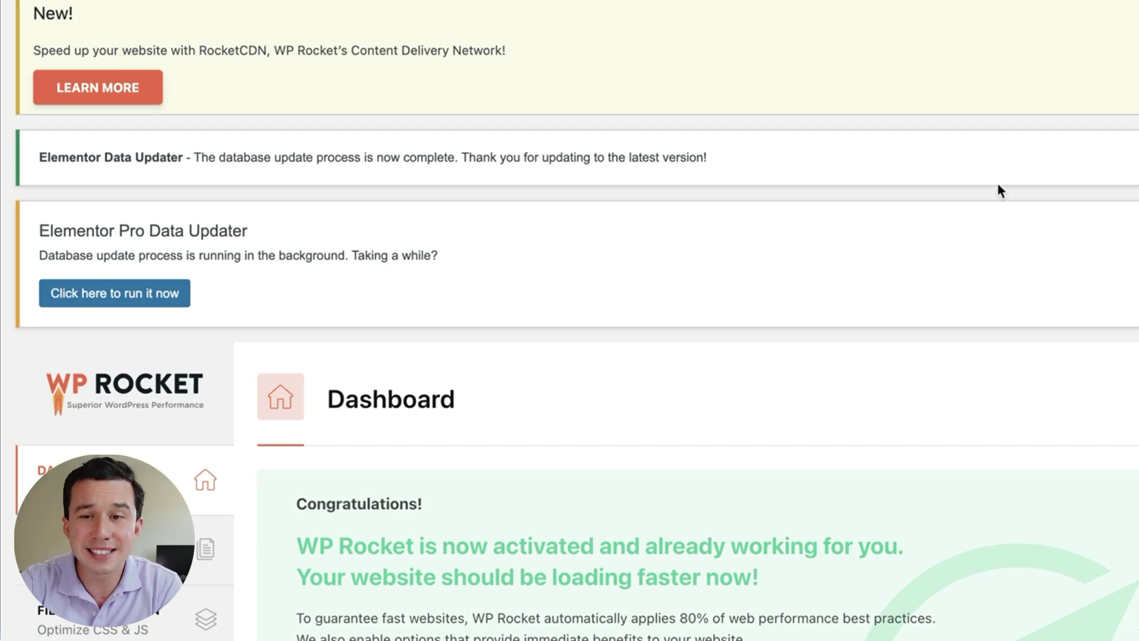
# Step: Dismiss the Elementor data updater notices in the WP Rocket dashboard and examine the mobile, user and lifespan cache settings
pyautogui.click(1137, 216)
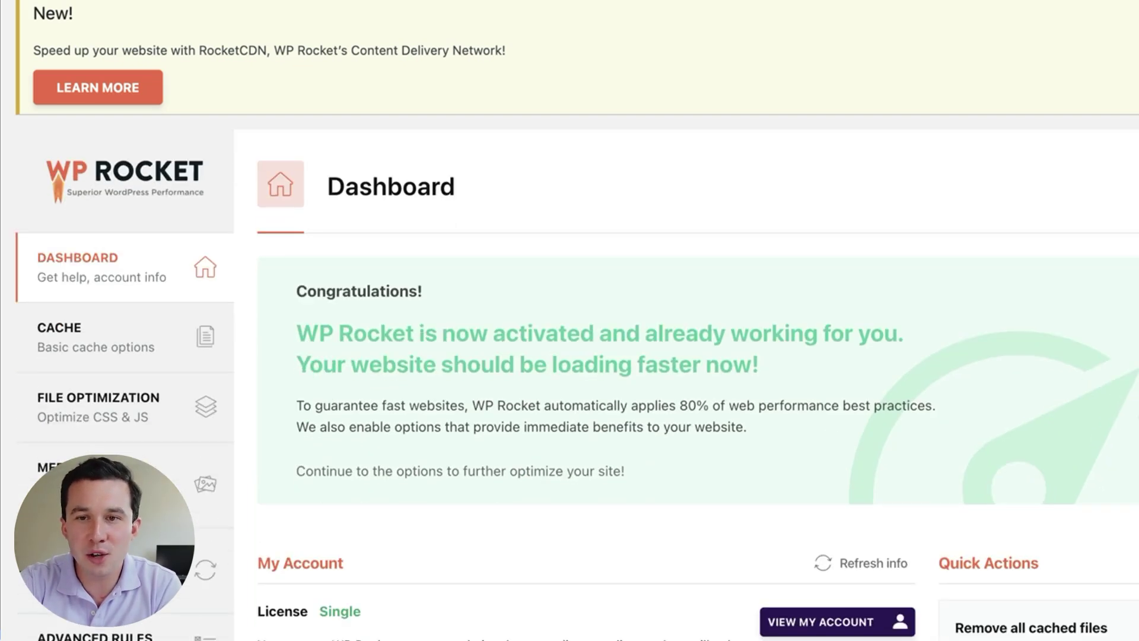
pyautogui.scroll(-3, 594, 320)
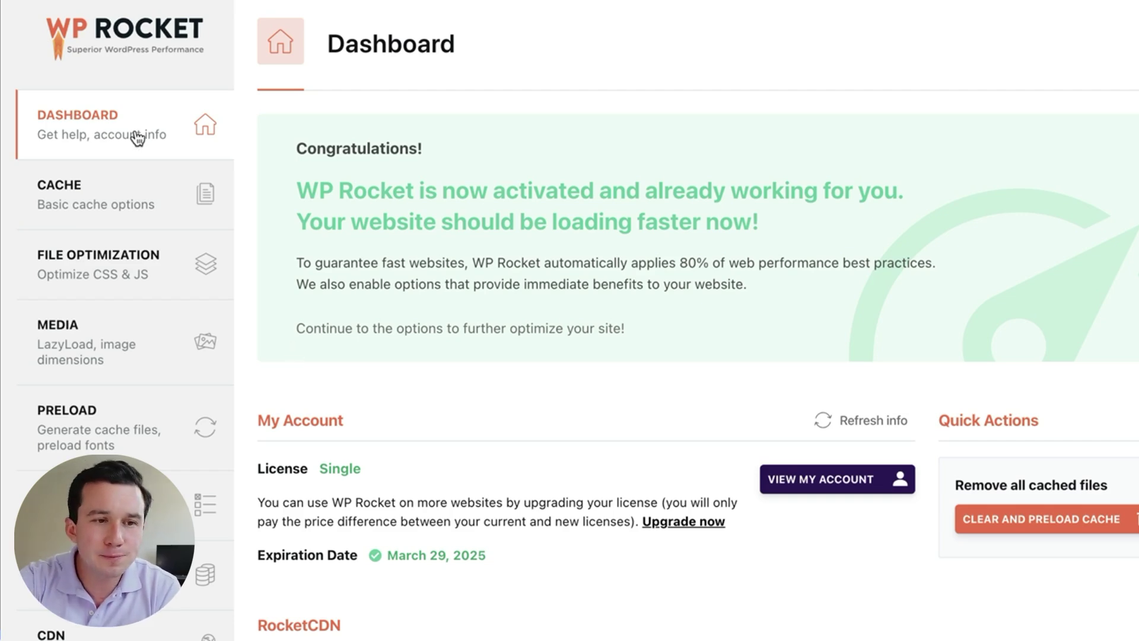
pyautogui.click(157, 173)
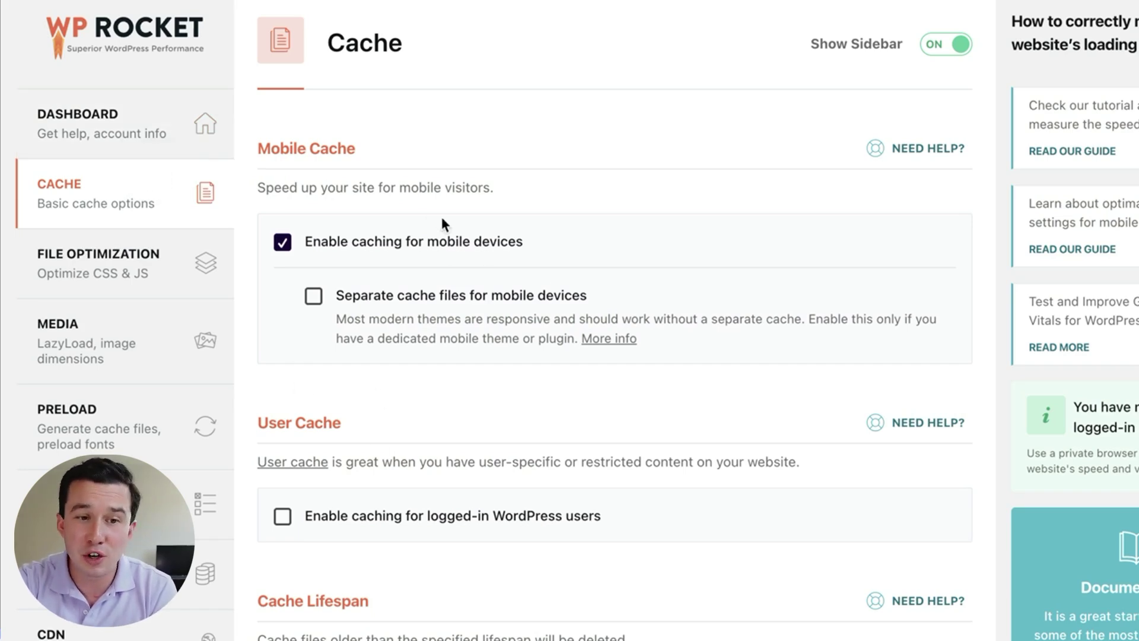
pyautogui.scroll(-4, 461, 414)
pyautogui.scroll(3, 465, 489)
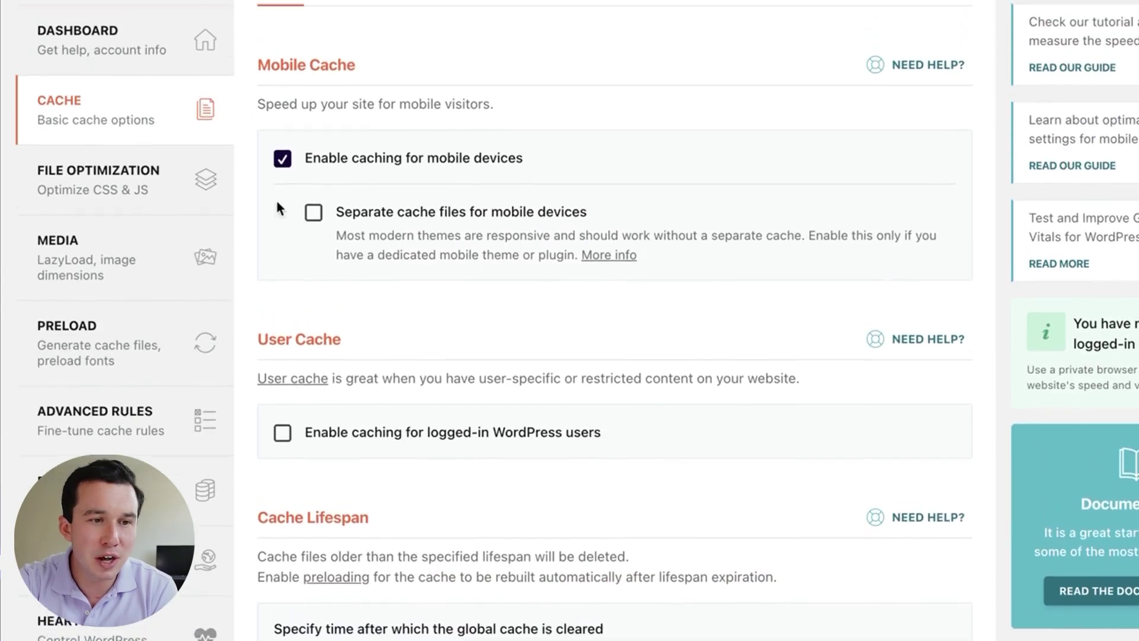
# Step: Examine WP Rocket's file optimization settings and its LazyLoad and image dimension options for media
pyautogui.click(114, 221)
pyautogui.scroll(-10, 311, 397)
pyautogui.scroll(6, 311, 397)
pyautogui.click(89, 47)
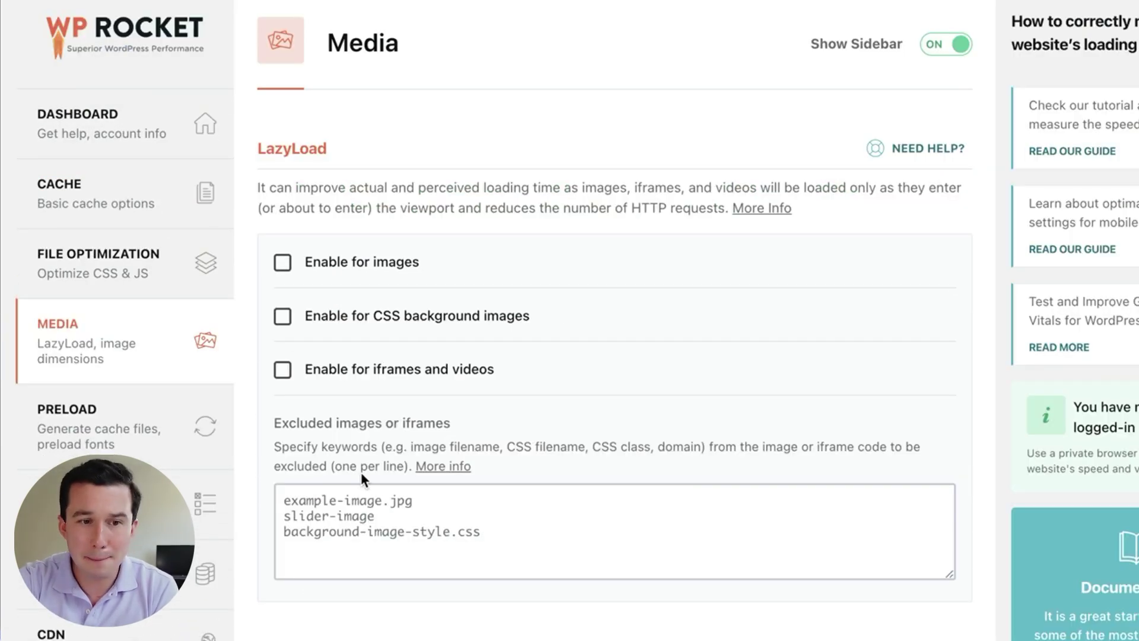
pyautogui.scroll(-5, 318, 418)
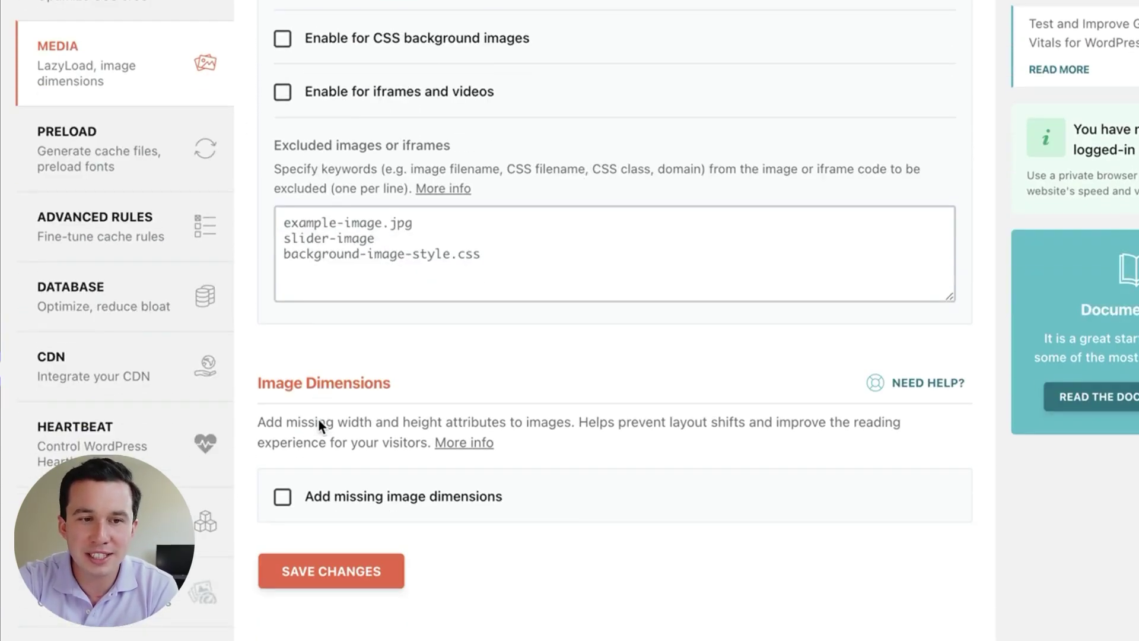
pyautogui.scroll(3, 318, 418)
# Step: Examine WP Rocket's cache and link preloading settings and its advanced cache rules
pyautogui.click(178, 296)
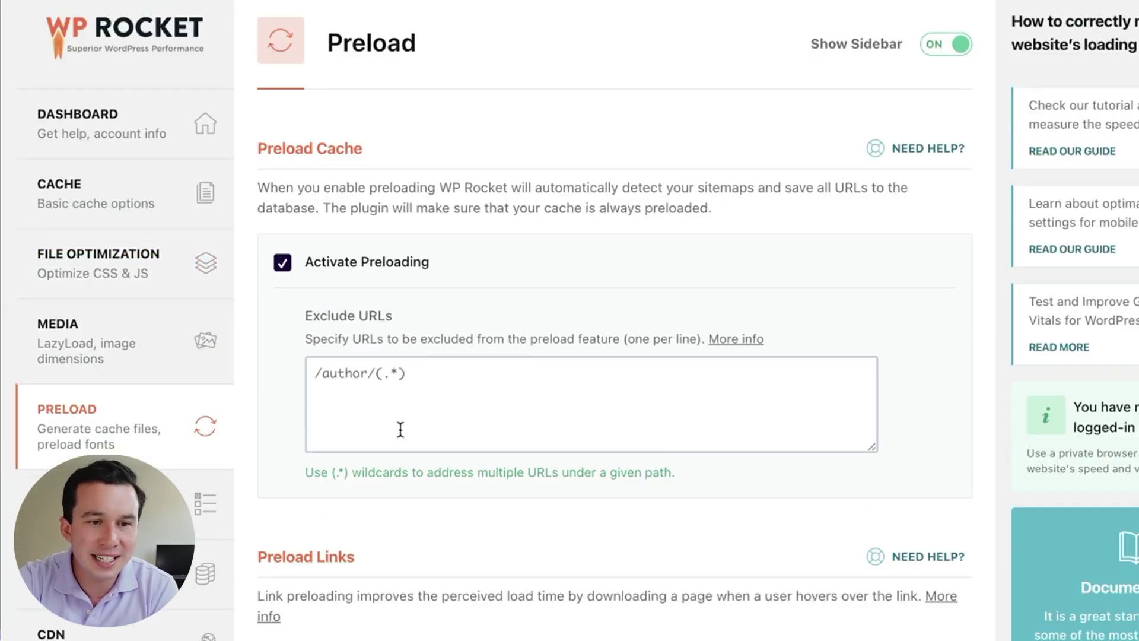
pyautogui.scroll(-4, 666, 402)
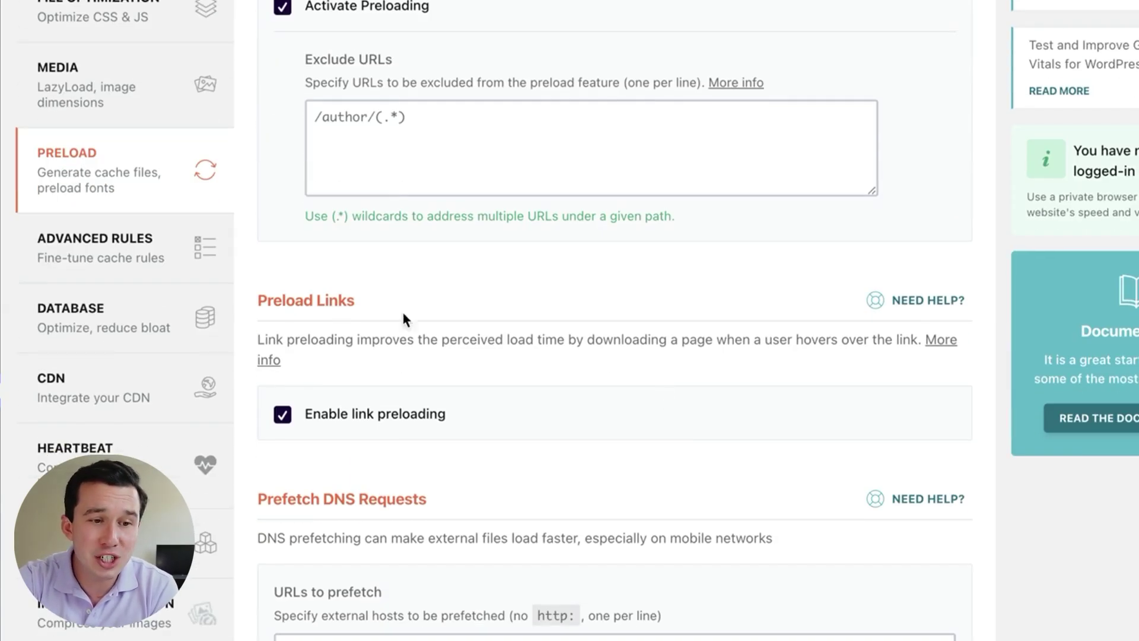
pyautogui.click(147, 249)
pyautogui.scroll(-3, 521, 512)
pyautogui.scroll(-1, 515, 214)
pyautogui.scroll(-10, 526, 64)
pyautogui.scroll(-2, 529, 226)
# Step: Examine WP Rocket's database cleanup options and its CDN settings, including the RocketCDN offer
pyautogui.click(142, 227)
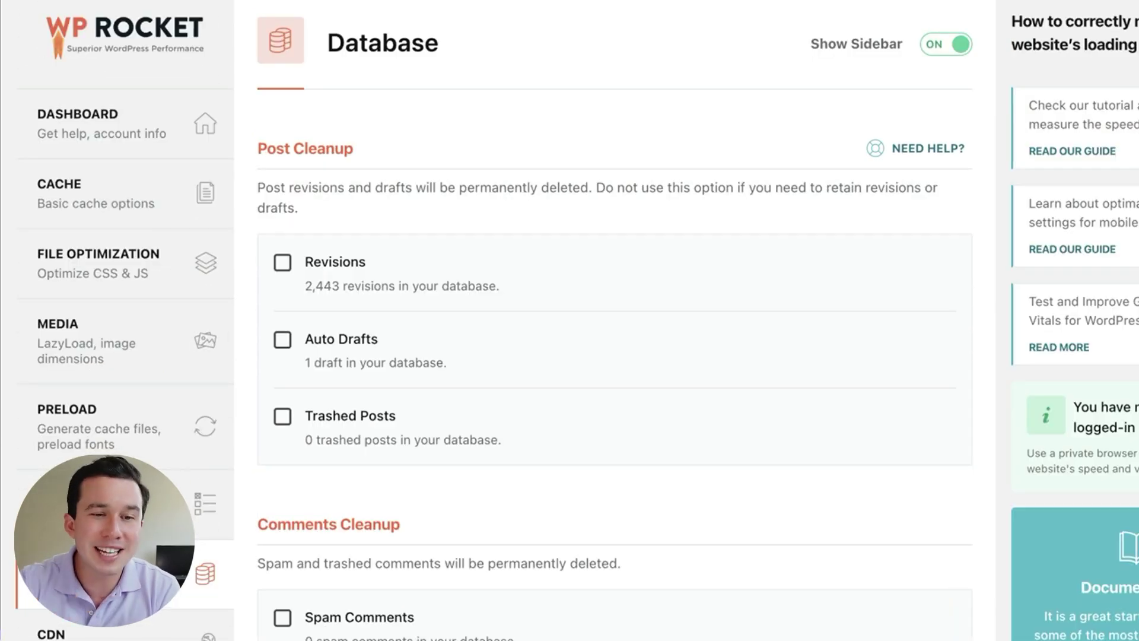
pyautogui.scroll(-6, 631, 623)
pyautogui.click(137, 297)
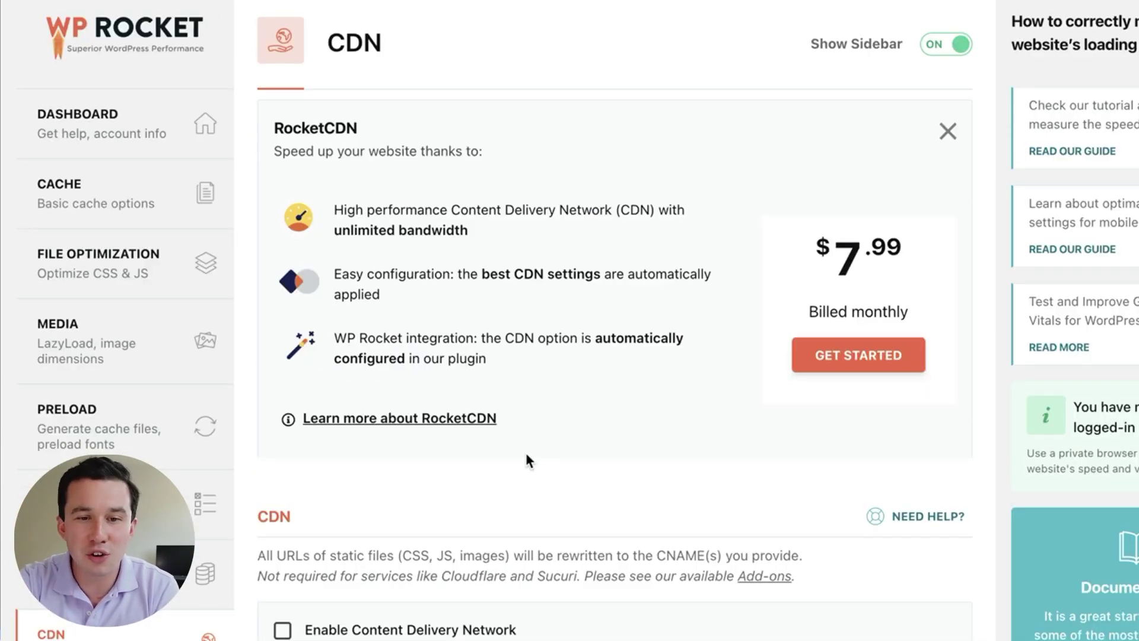
pyautogui.scroll(-5, 526, 457)
pyautogui.scroll(2, 525, 460)
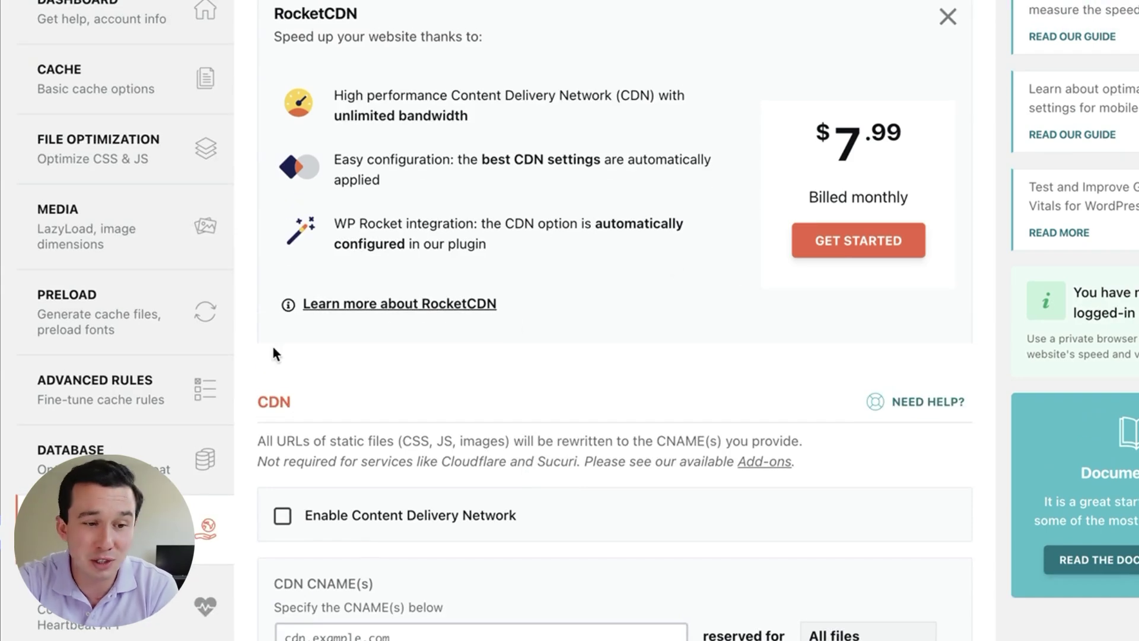
pyautogui.scroll(-4, 143, 416)
# Step: Examine WP Rocket's Heartbeat control and the activity options for backend, post editor and frontend
pyautogui.click(142, 362)
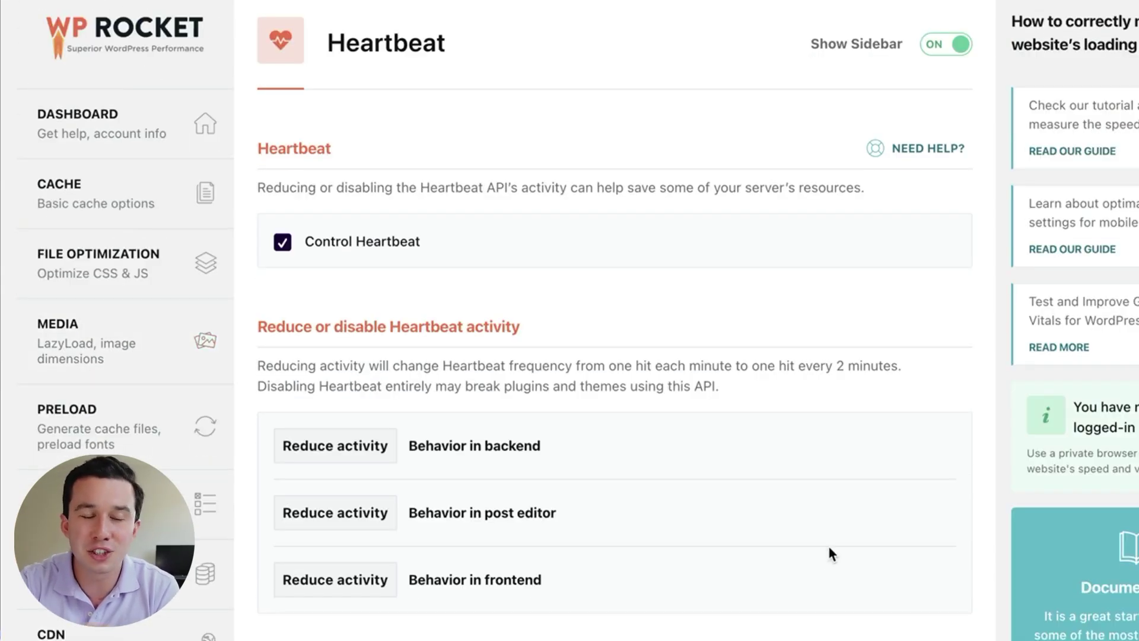
pyautogui.scroll(-7, 132, 442)
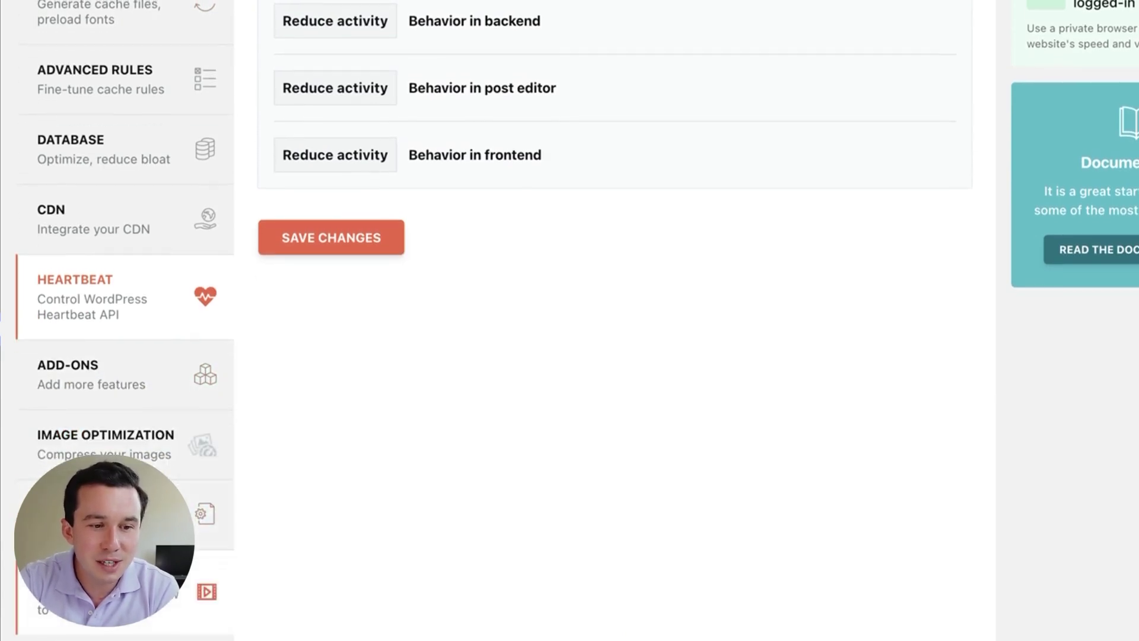
pyautogui.scroll(7, 166, 243)
pyautogui.click(127, 104)
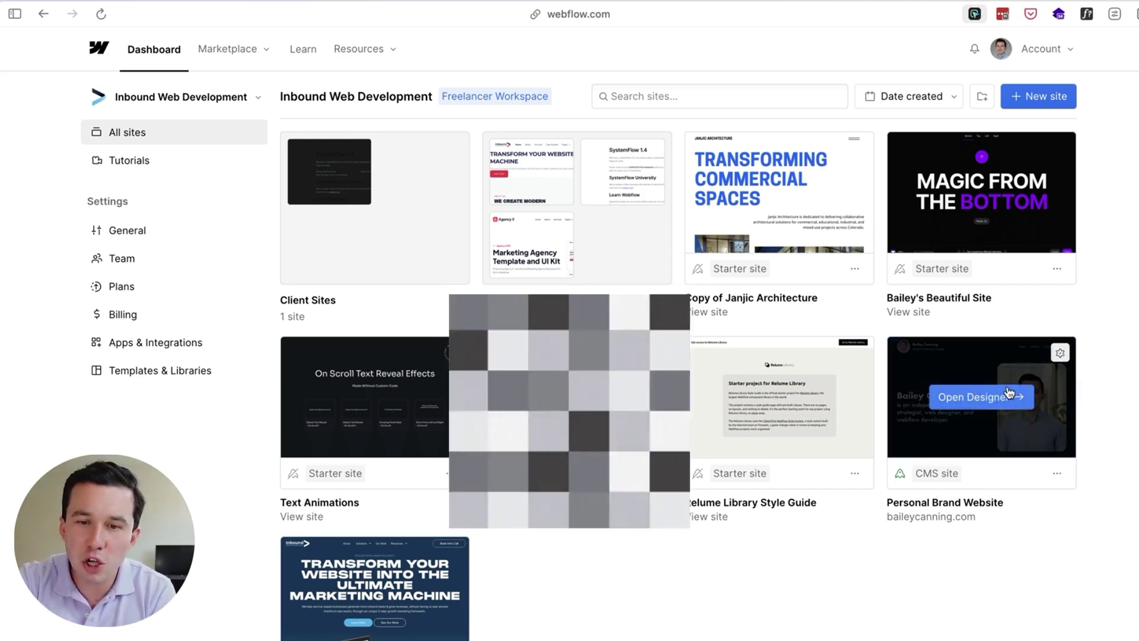
# Step: Open the Personal Brand Website in the Webflow Designer and show all of its assets in the expanded view
pyautogui.click(1003, 398)
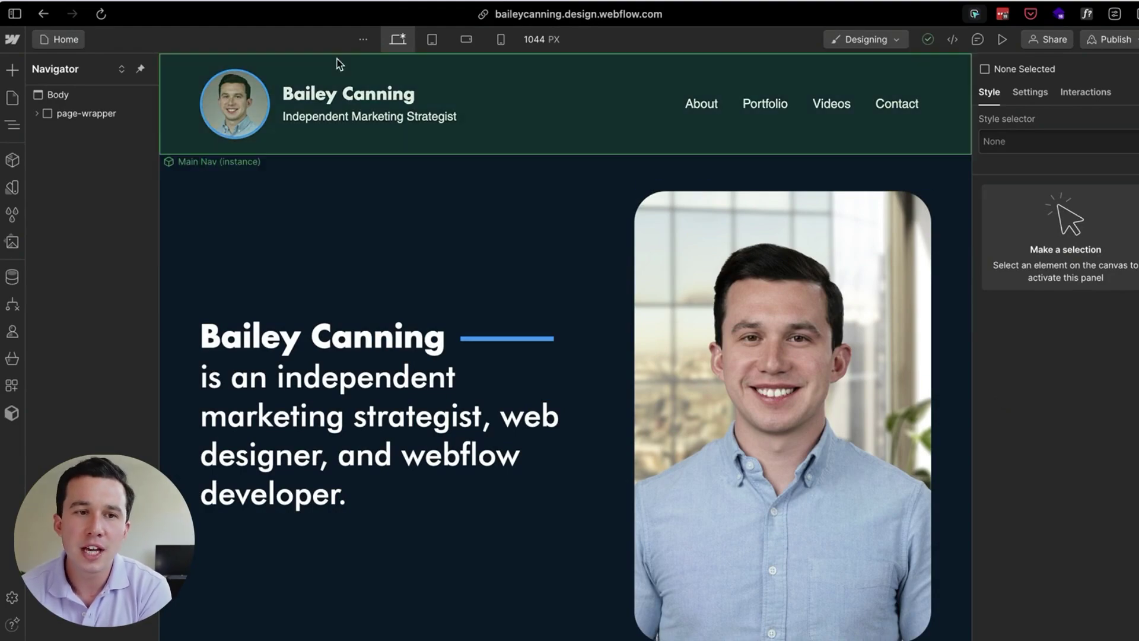
pyautogui.click(11, 99)
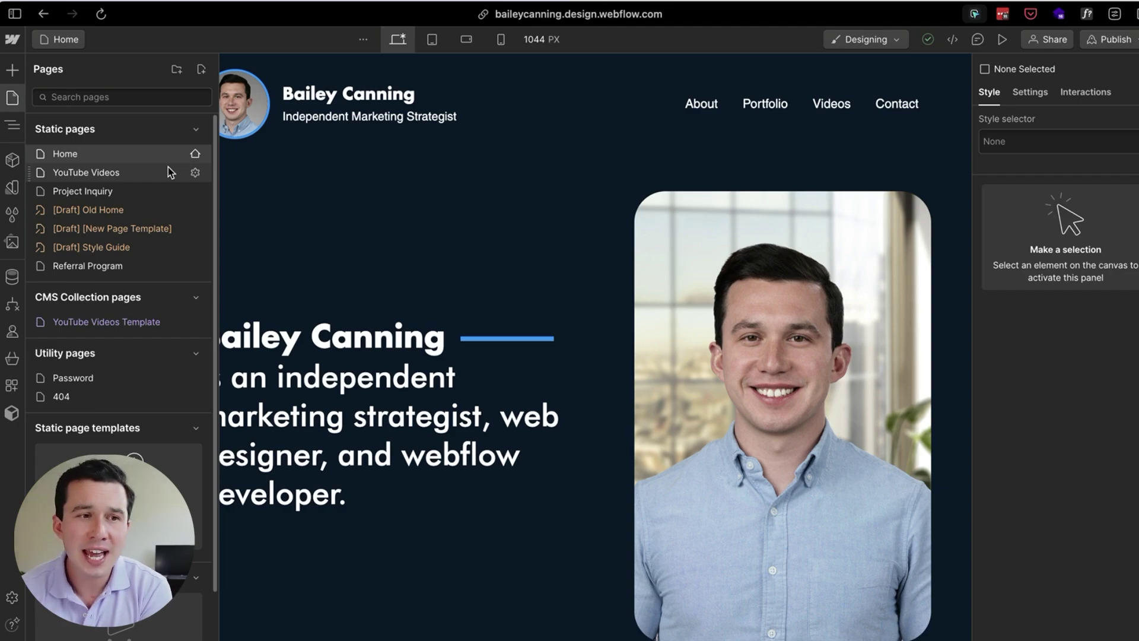
pyautogui.click(11, 253)
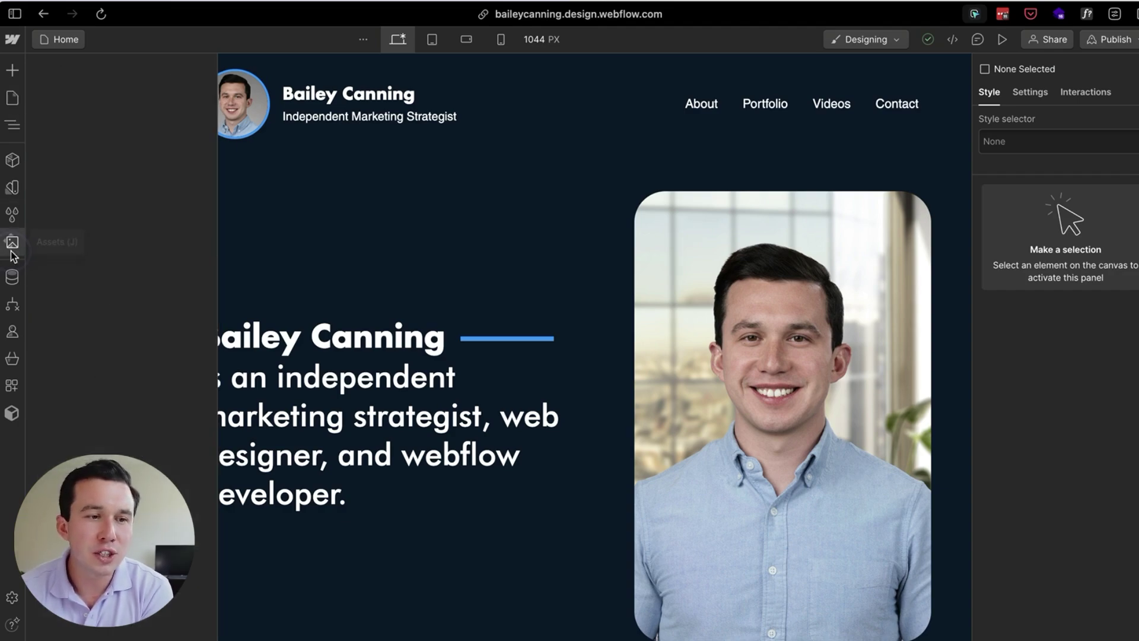
pyautogui.click(203, 70)
# Step: Open the site matching "tinyp" in a new browser tab
pyautogui.press('super+t')
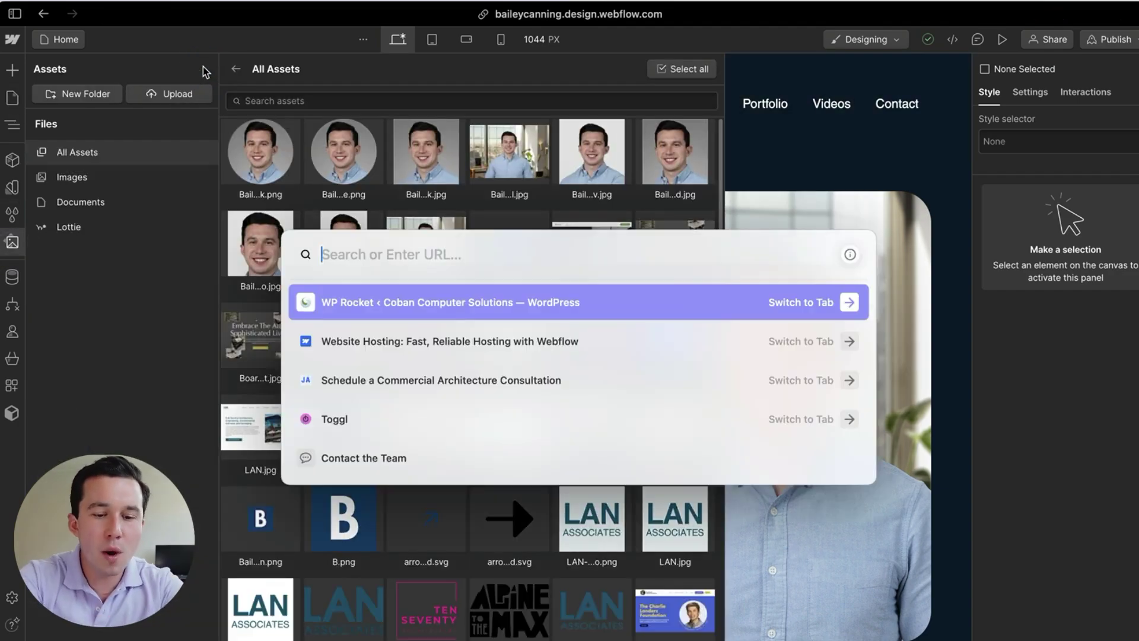
pyautogui.write('tinyp')
pyautogui.press('Return')
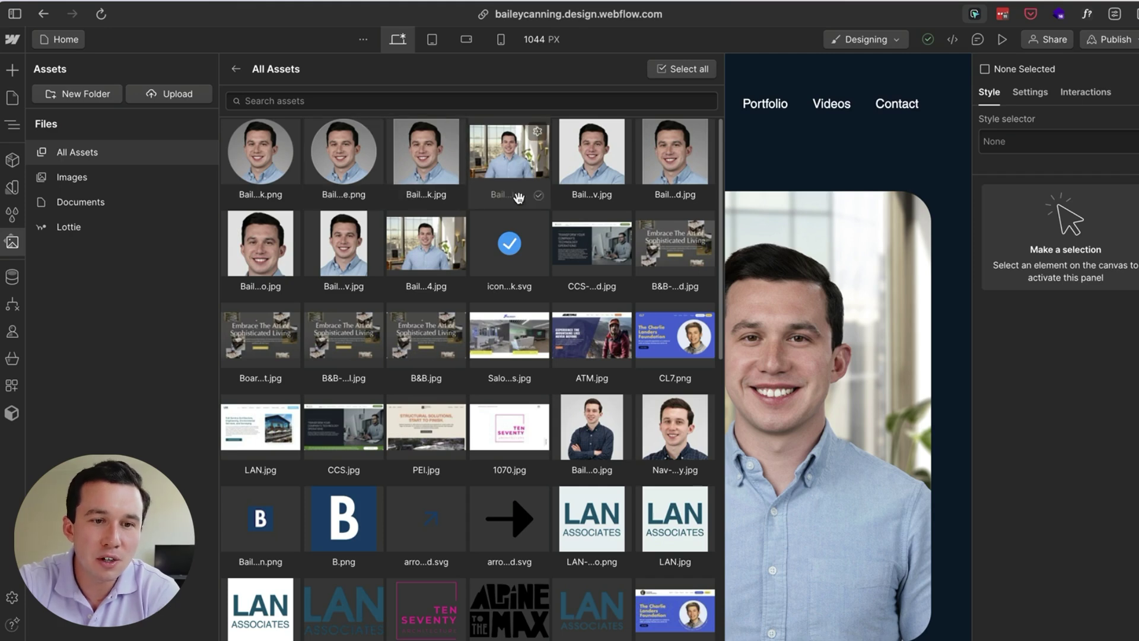
# Step: Compress ten assets to WebP: the first row's last three portraits, the Salo image, ATM, CL7, LAN, CCS, PEI and 1070
pyautogui.click(538, 195)
pyautogui.click(621, 196)
pyautogui.click(703, 195)
pyautogui.click(705, 379)
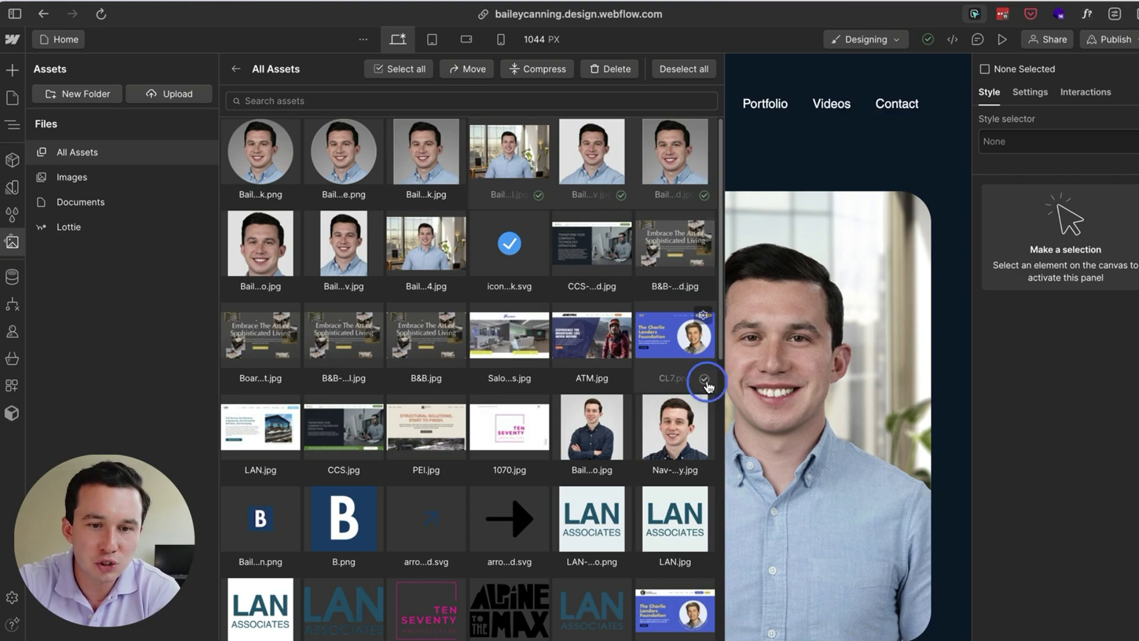
pyautogui.click(621, 379)
pyautogui.click(455, 470)
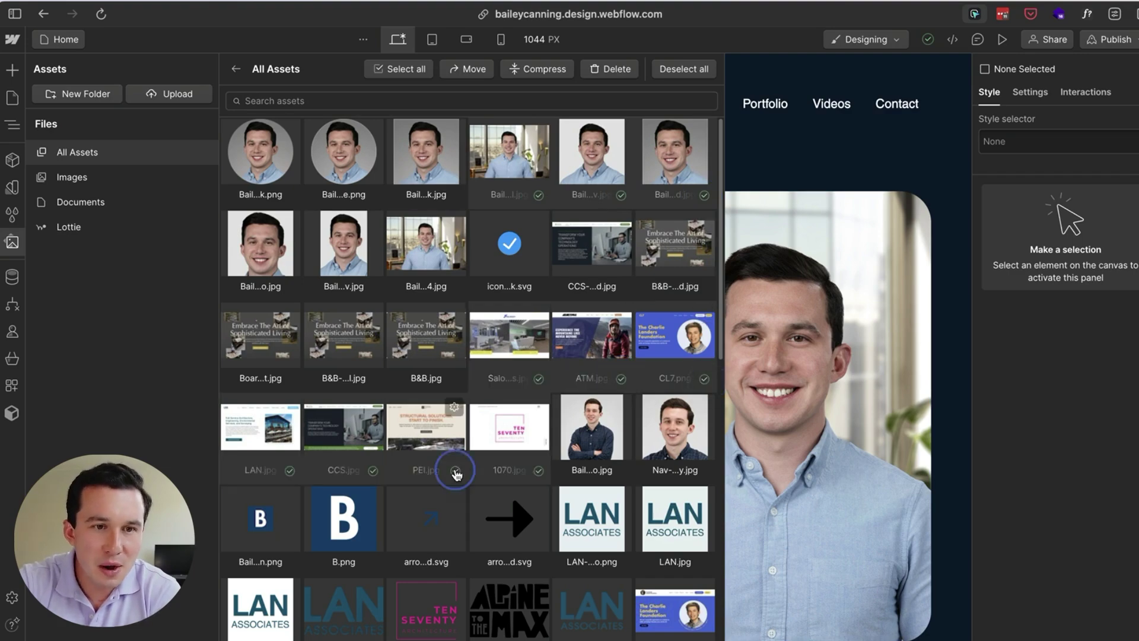
pyautogui.click(544, 71)
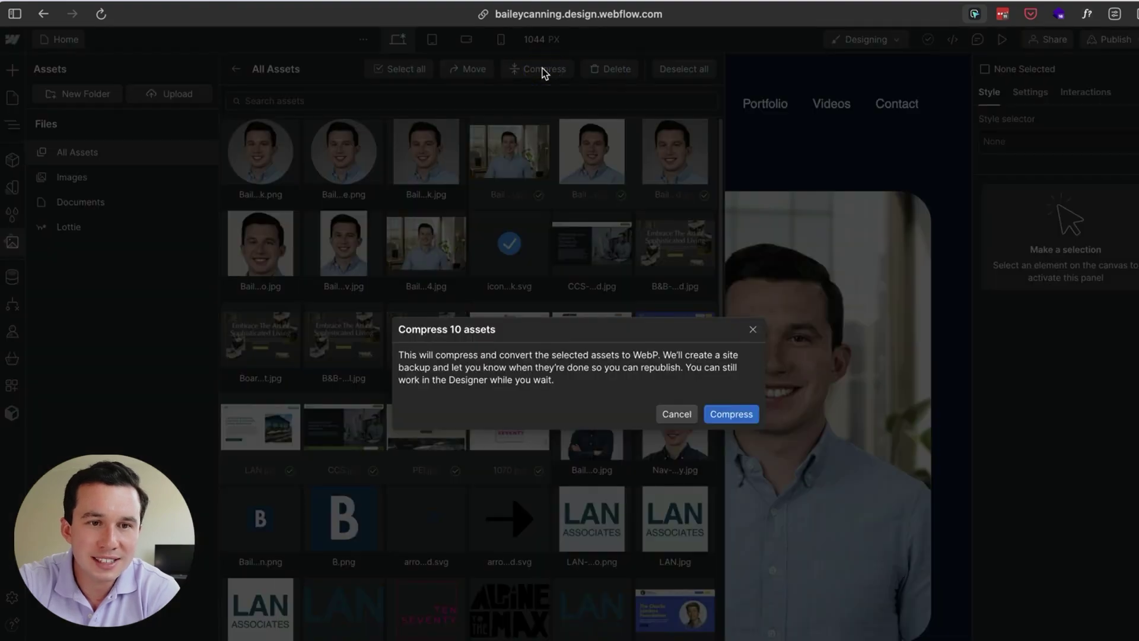
pyautogui.click(733, 414)
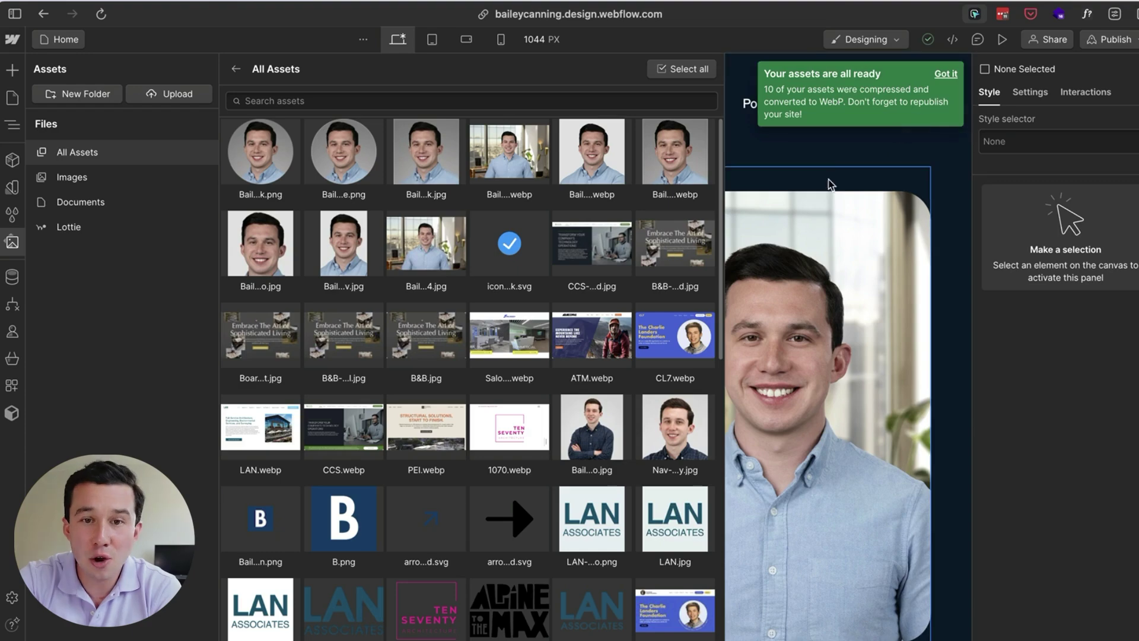
# Step: Close the asset library and republish the site with the compressed images
pyautogui.click(778, 169)
pyautogui.press('super+shift+p')
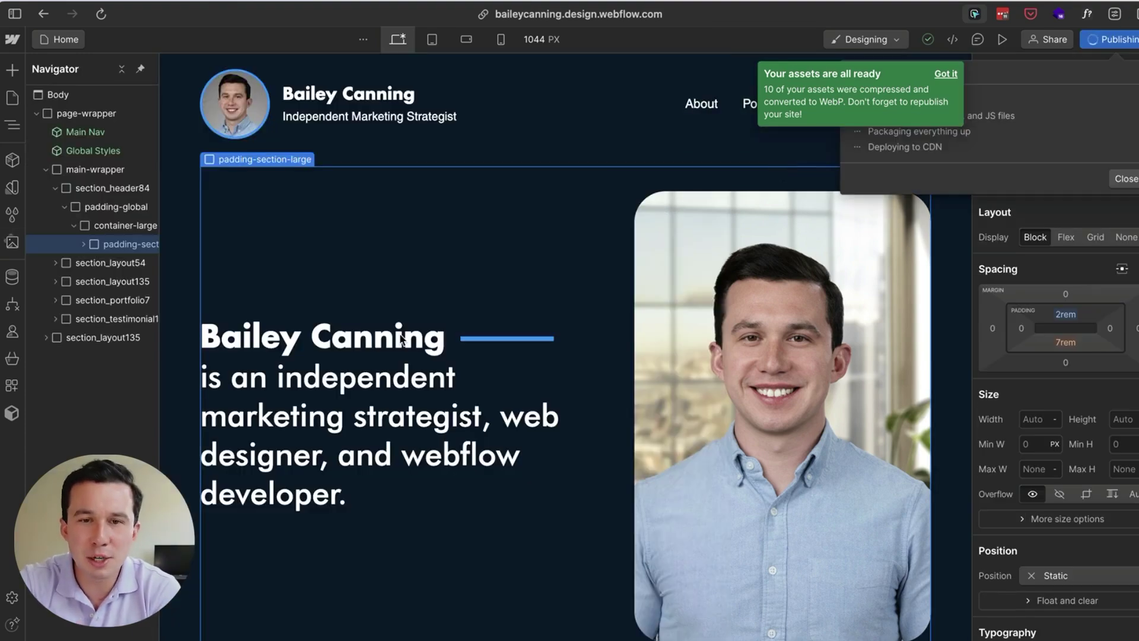